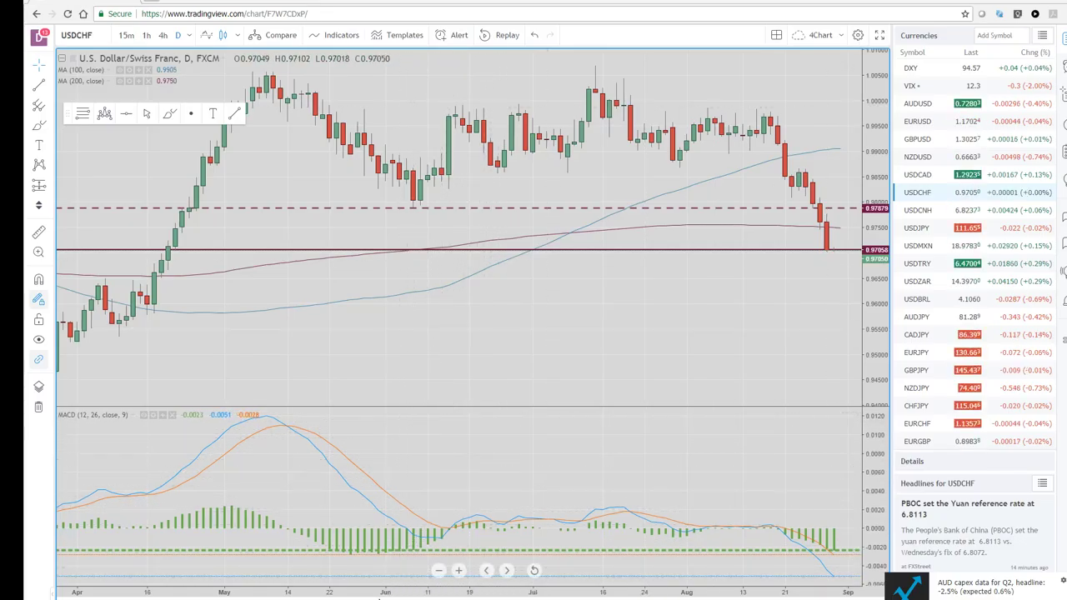
Delete the solid horizontal line near 0.9705 on USDCHF, keeping the dashed 0.97879 level.
{"action": "scroll", "coordinate": [517, 590], "scroll_direction": "down", "scroll_amount": 2}
{"action": "scroll", "coordinate": [517, 591], "scroll_direction": "down", "scroll_amount": 1}
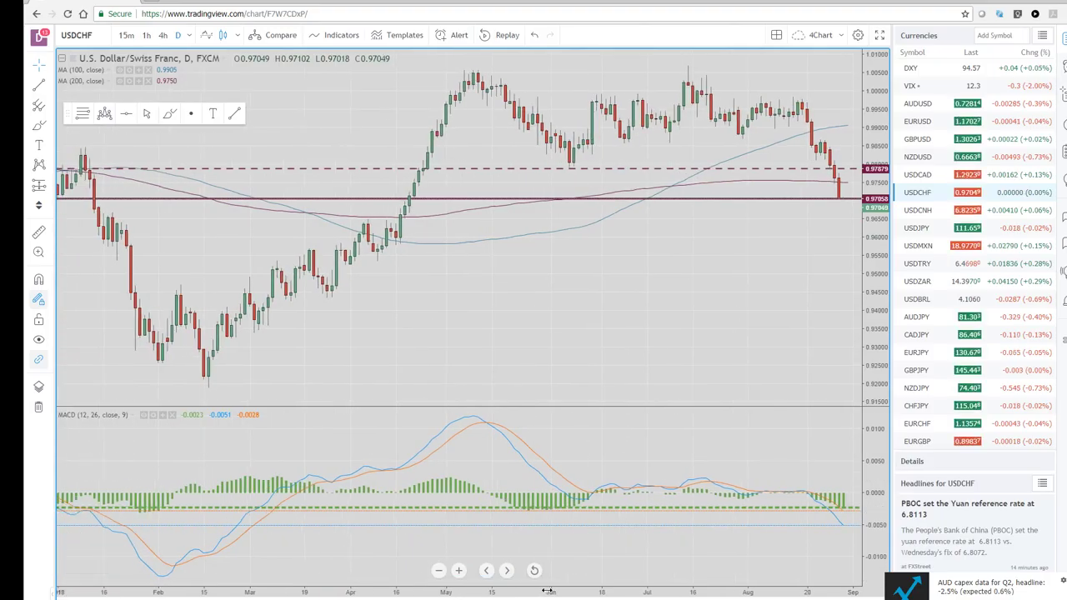
{"action": "scroll", "coordinate": [550, 591], "scroll_direction": "down", "scroll_amount": 1}
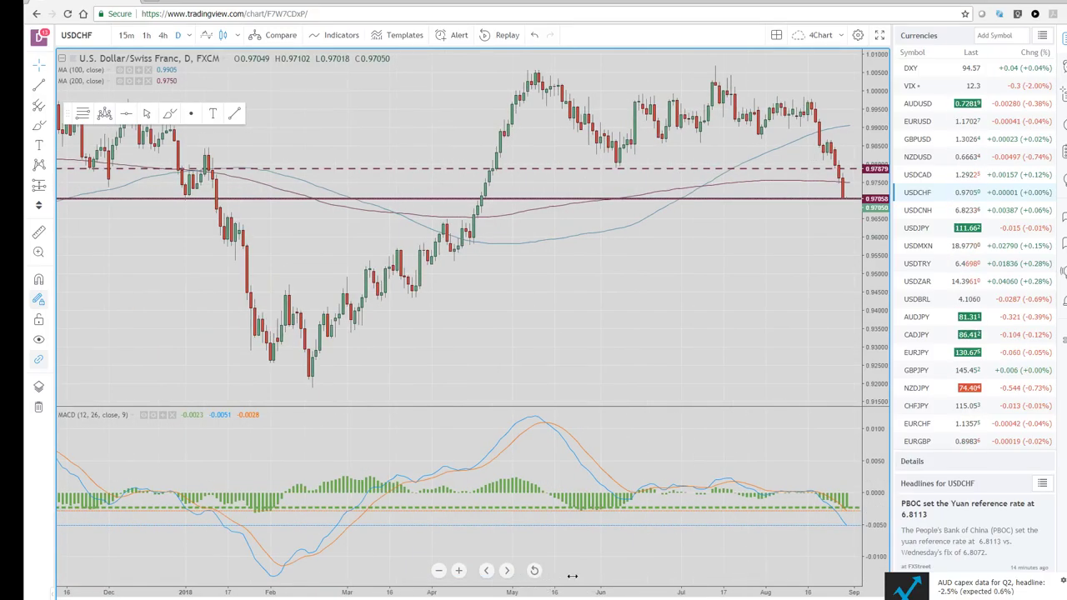
{"action": "scroll", "coordinate": [572, 576], "scroll_direction": "up", "scroll_amount": 1}
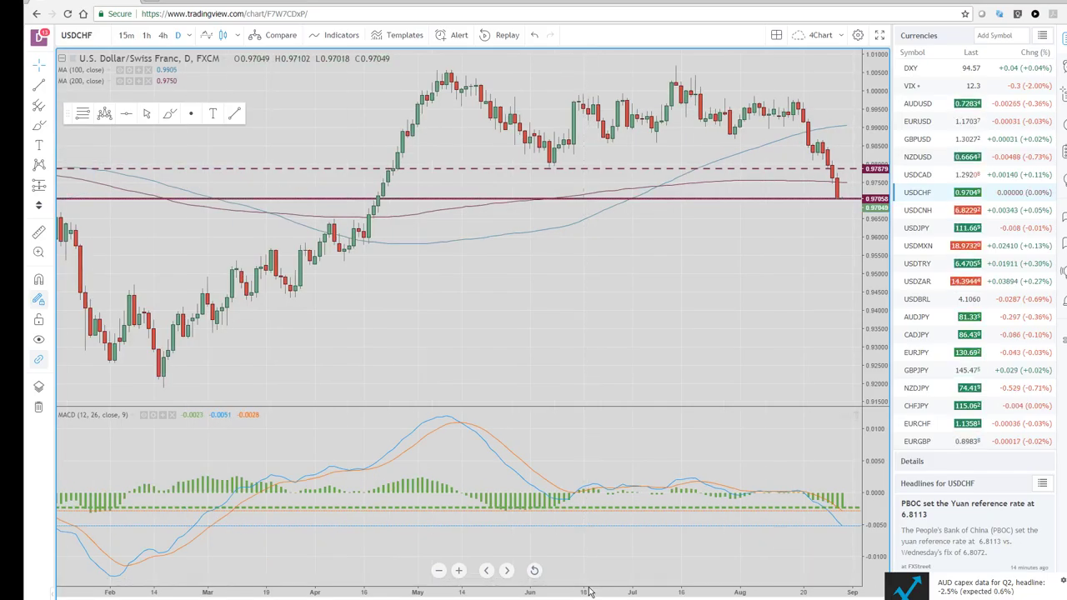
{"action": "scroll", "coordinate": [588, 593], "scroll_direction": "up", "scroll_amount": 3}
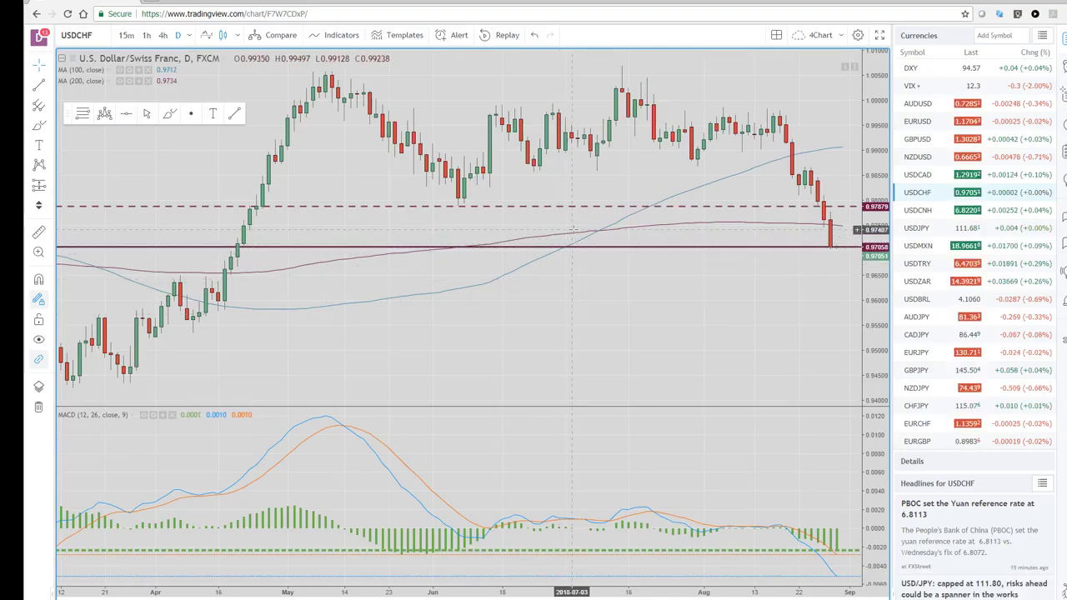
{"action": "left_click", "coordinate": [636, 247]}
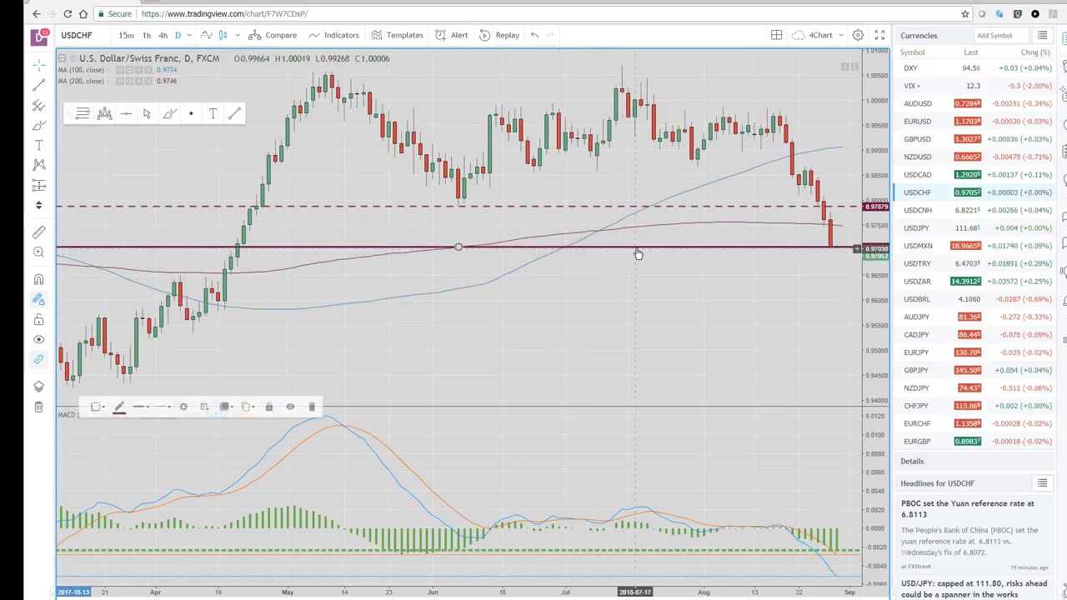
{"action": "left_click", "coordinate": [313, 407]}
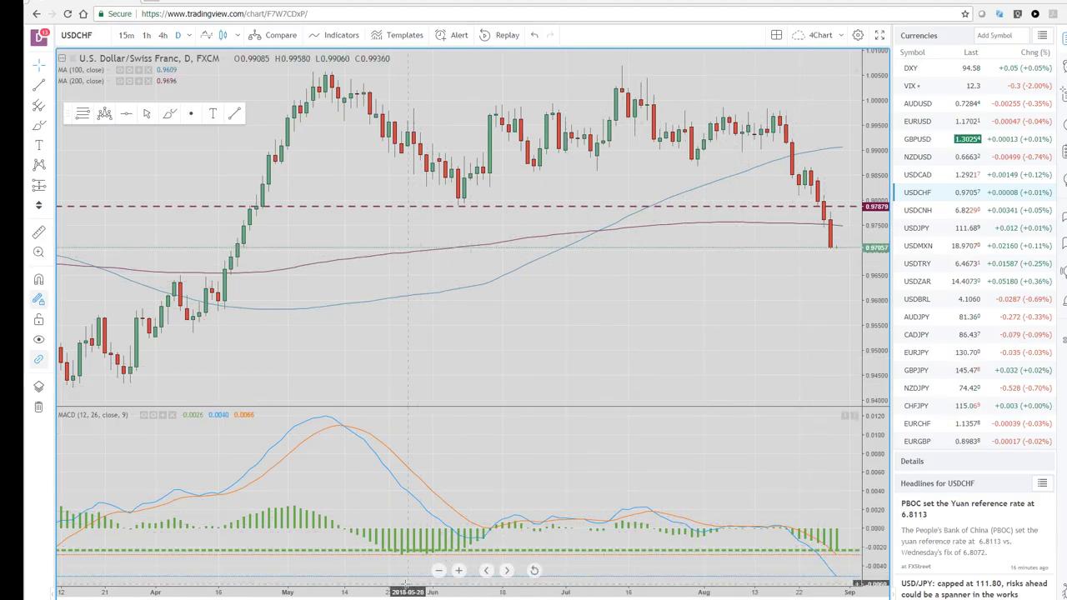
Draw a Fibonacci retracement on USDCHF from the 0.91933 February low to the July high.
{"action": "scroll", "coordinate": [388, 595], "scroll_direction": "down", "scroll_amount": 5}
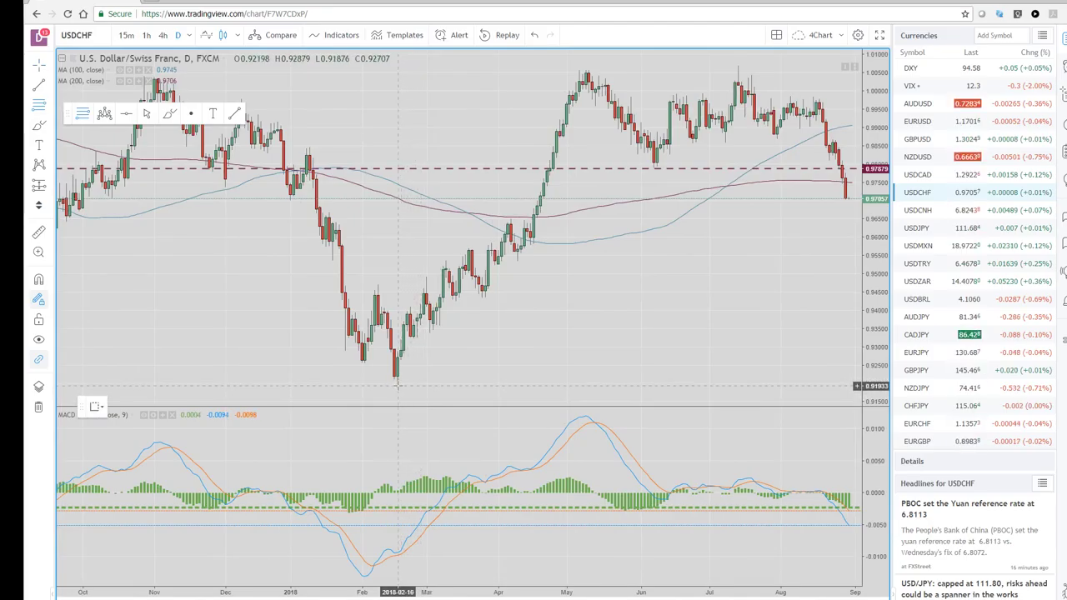
{"action": "left_click", "coordinate": [397, 385]}
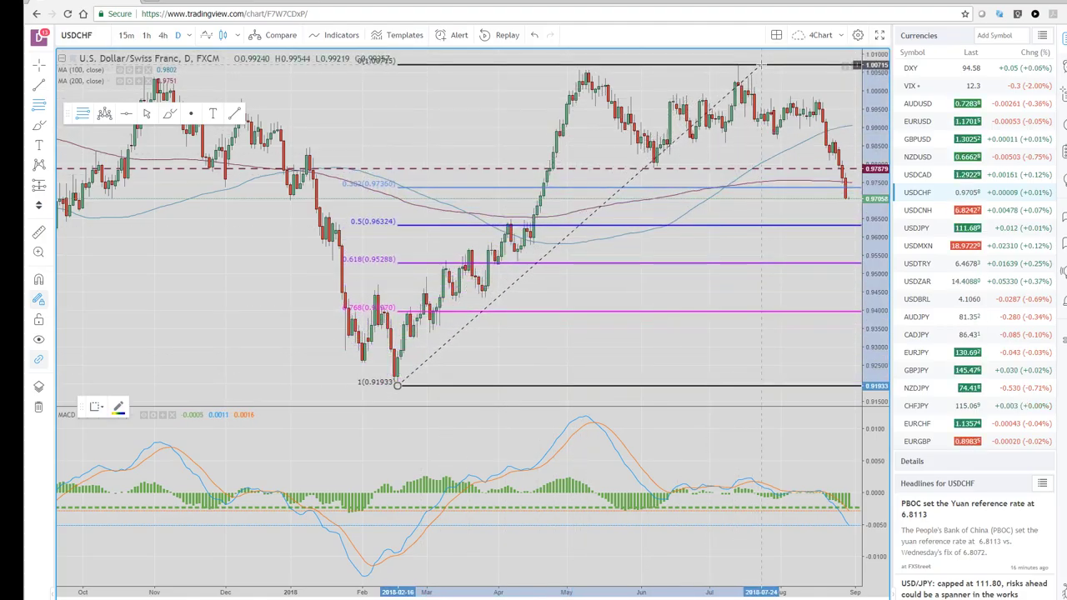
{"action": "left_click", "coordinate": [760, 65]}
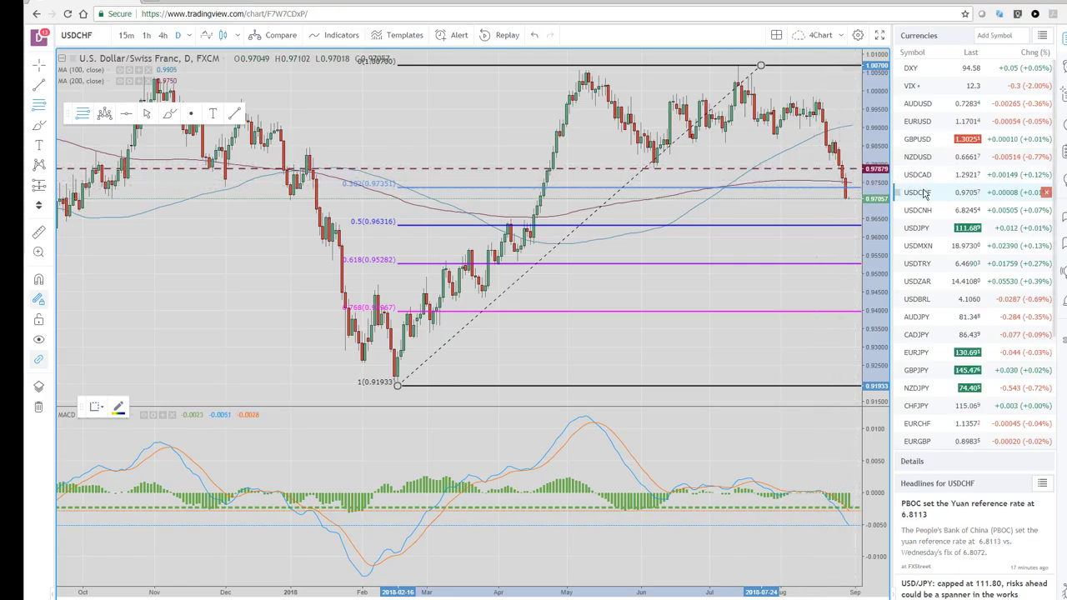
Switch to NZDUSD and maximize its 240-minute pane from the four-chart layout.
{"action": "left_click", "coordinate": [919, 158]}
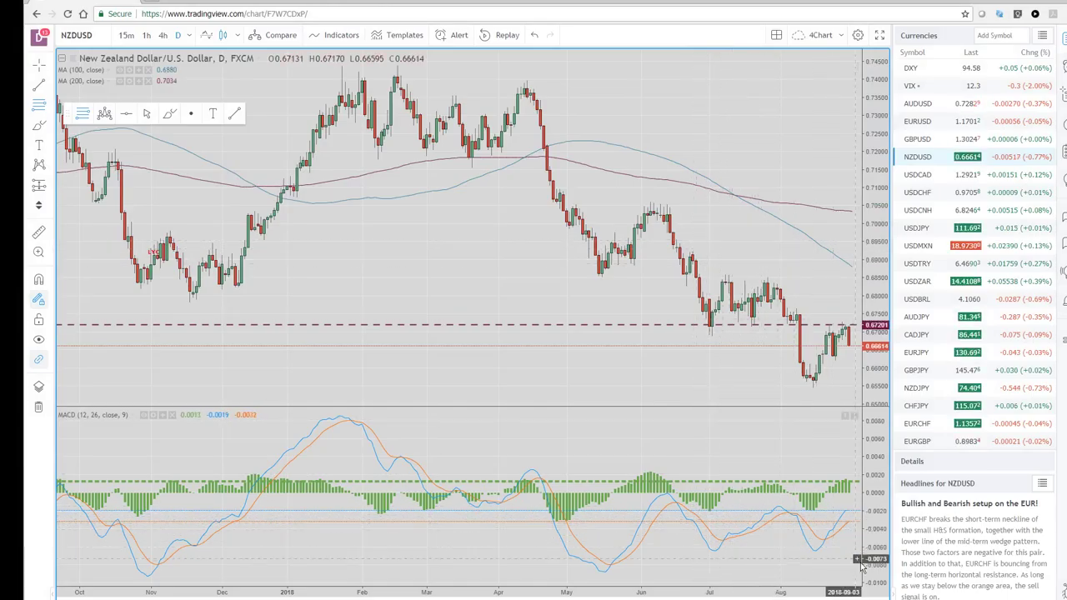
{"action": "key", "text": "alt+Return"}
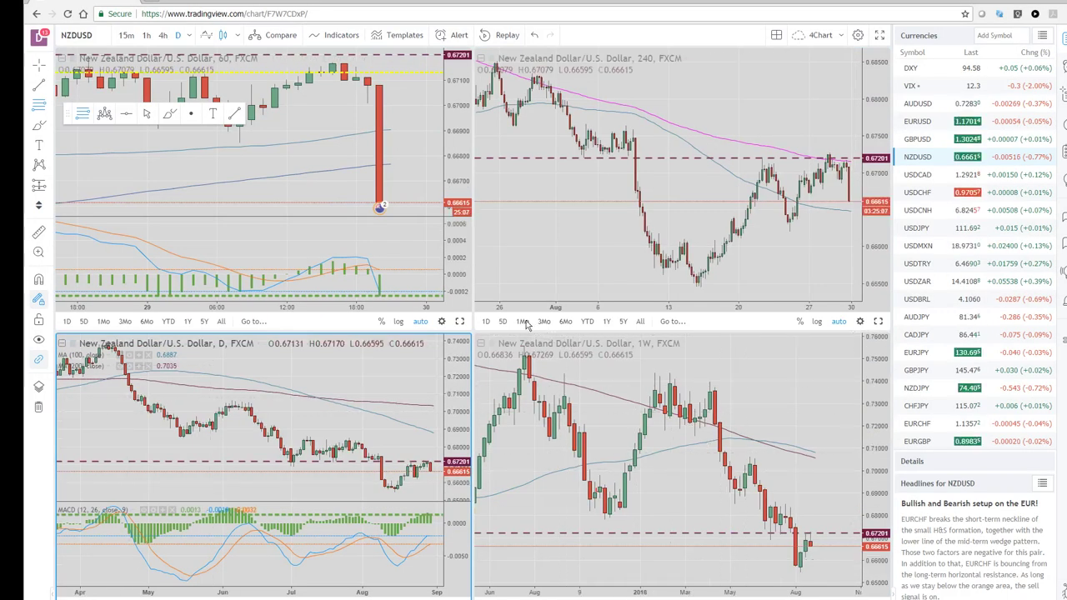
{"action": "left_click", "coordinate": [460, 322]}
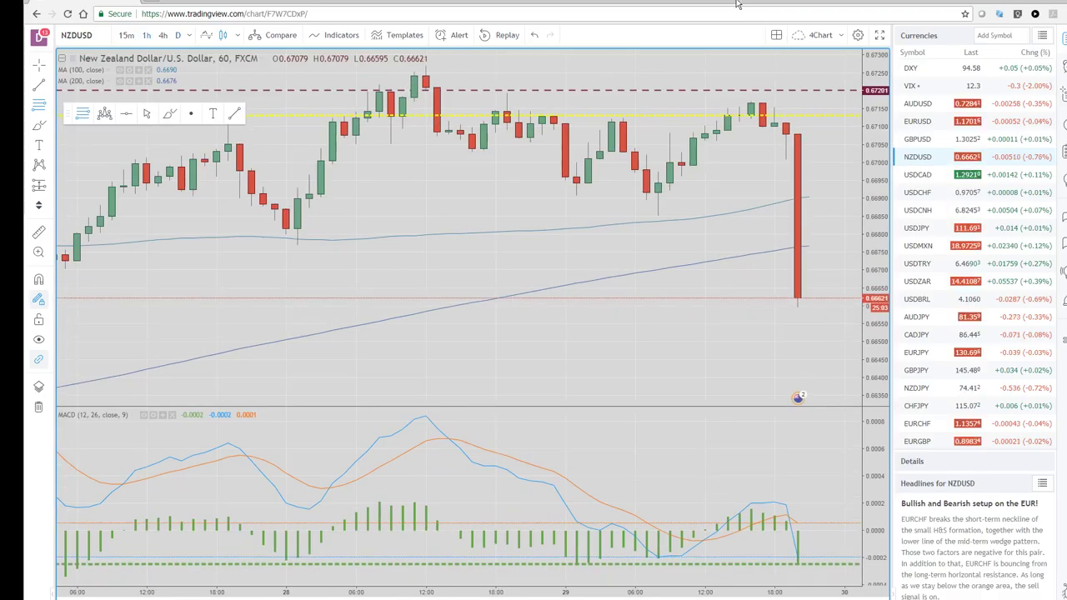
{"action": "scroll", "coordinate": [700, 247], "scroll_direction": "down", "scroll_amount": 2}
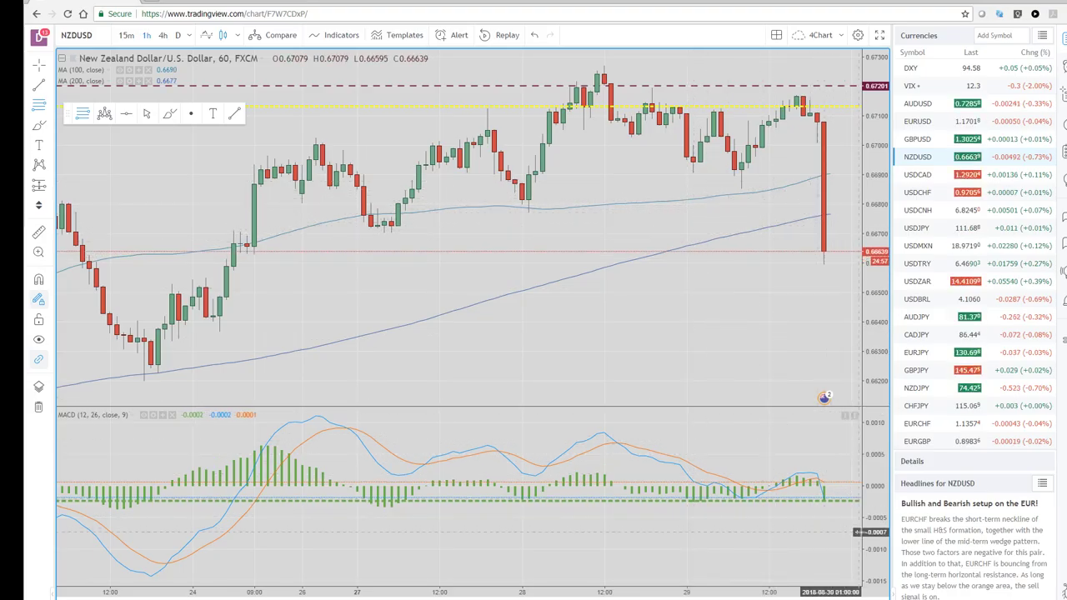
{"action": "key", "text": "alt+Return"}
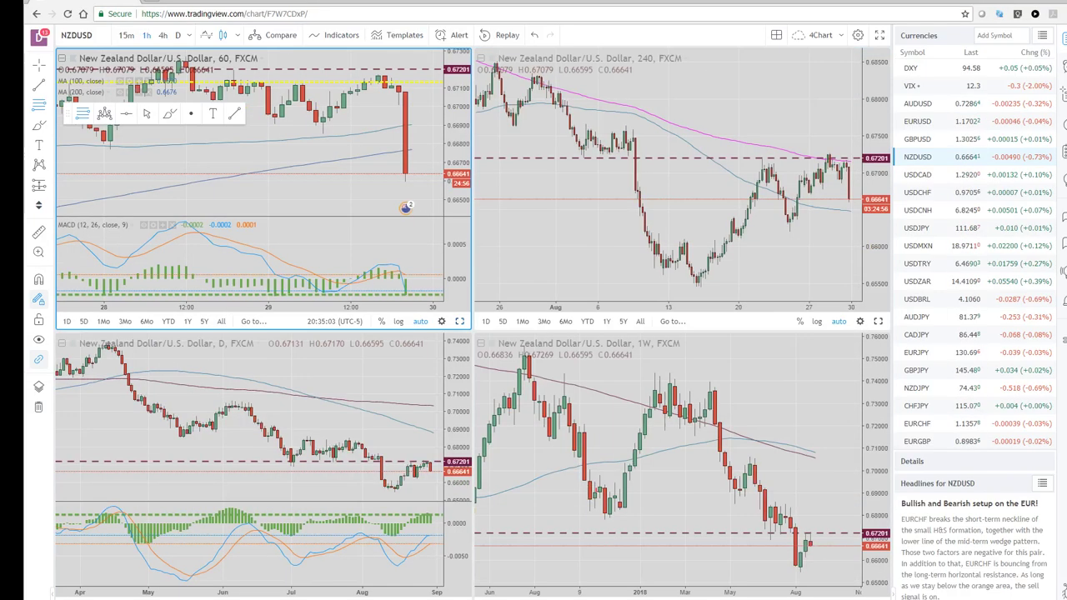
{"action": "left_click", "coordinate": [878, 321]}
{"action": "scroll", "coordinate": [664, 476], "scroll_direction": "up", "scroll_amount": 5}
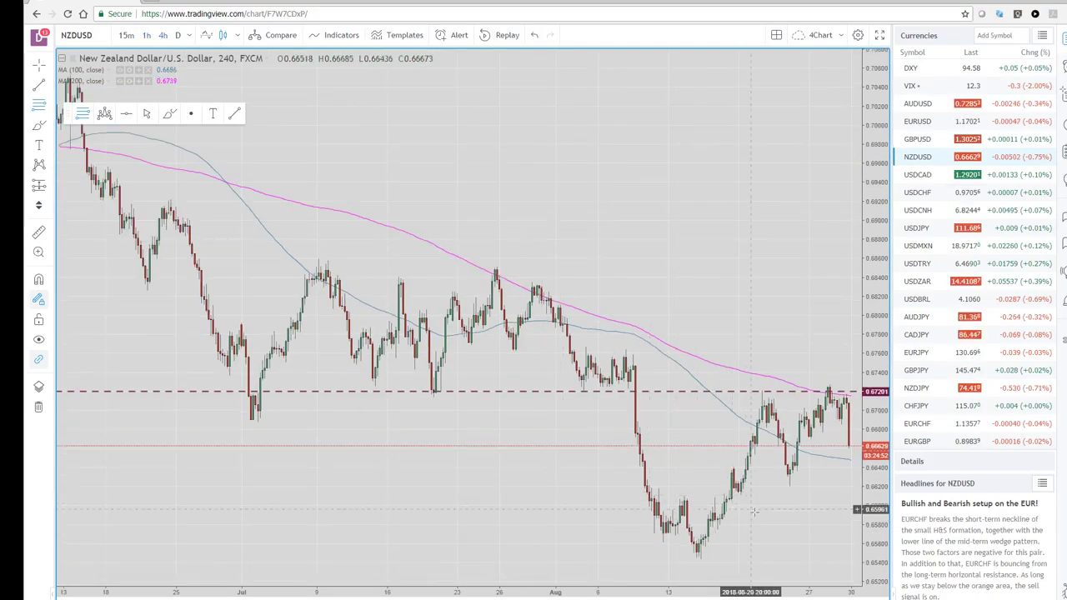
Draw a Fibonacci retracement on NZDUSD from the 0.65445 mid-August low to the 0.67273 high.
{"action": "scroll", "coordinate": [664, 477], "scroll_direction": "up", "scroll_amount": 2}
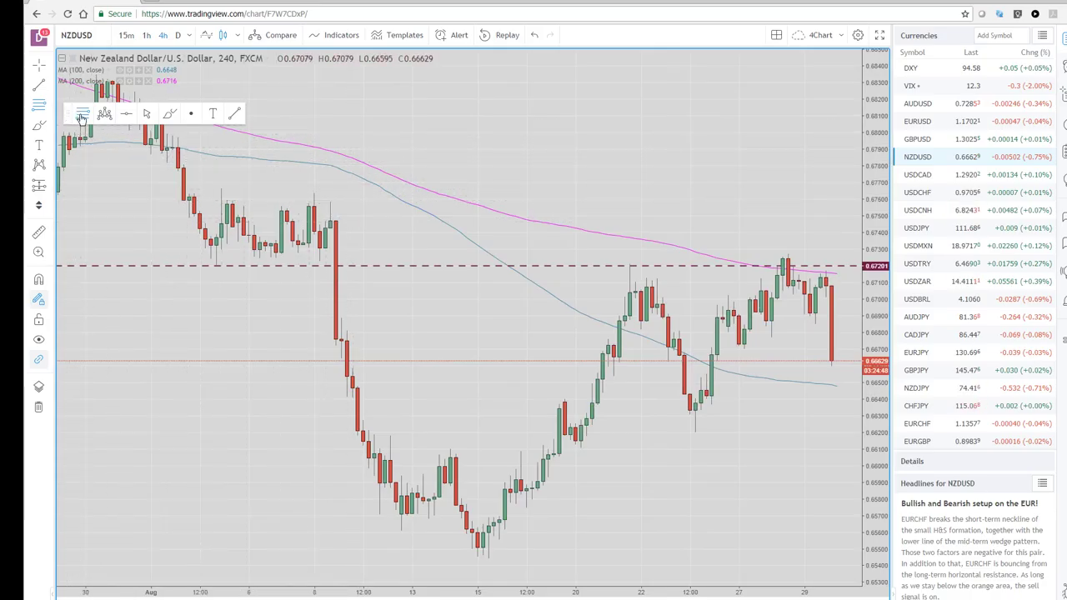
{"action": "left_click", "coordinate": [498, 555]}
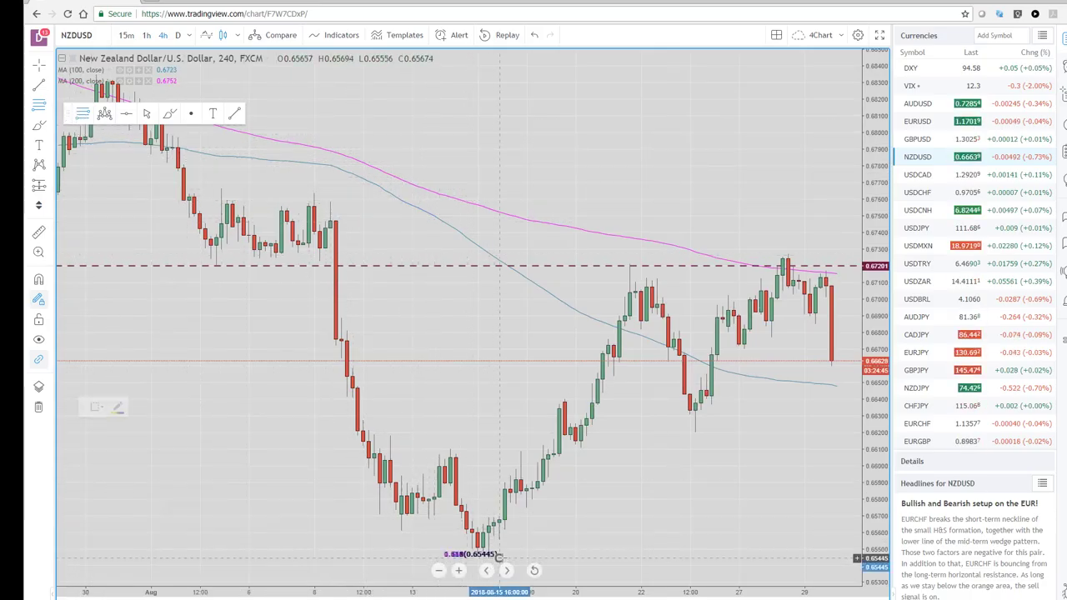
{"action": "left_click", "coordinate": [755, 253]}
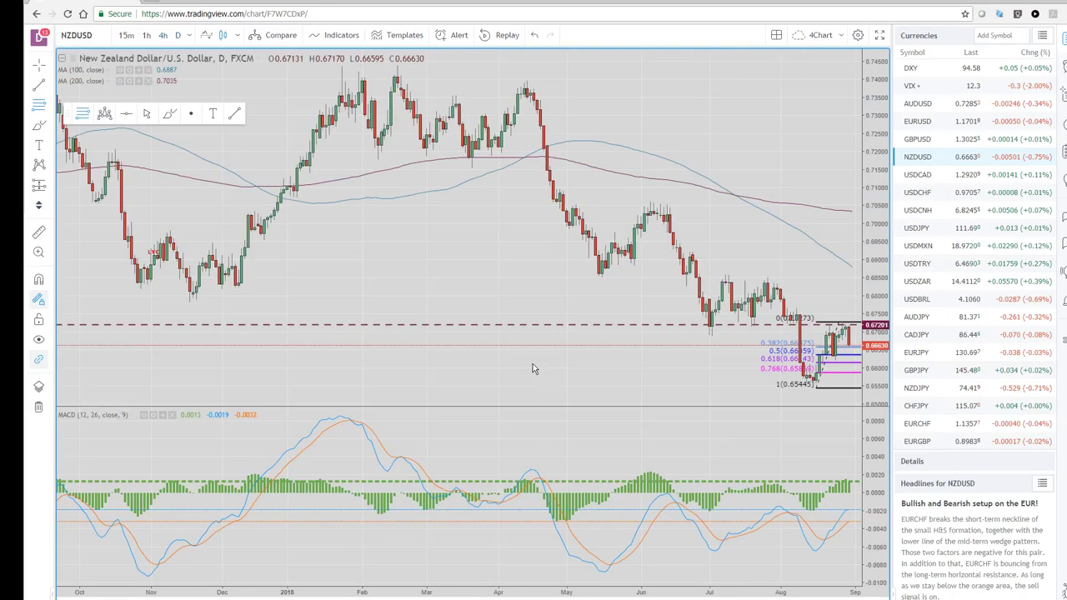
Zoom the NZDUSD daily chart horizontally to the April–September range.
{"action": "scroll", "coordinate": [640, 291], "scroll_direction": "up", "scroll_amount": 2}
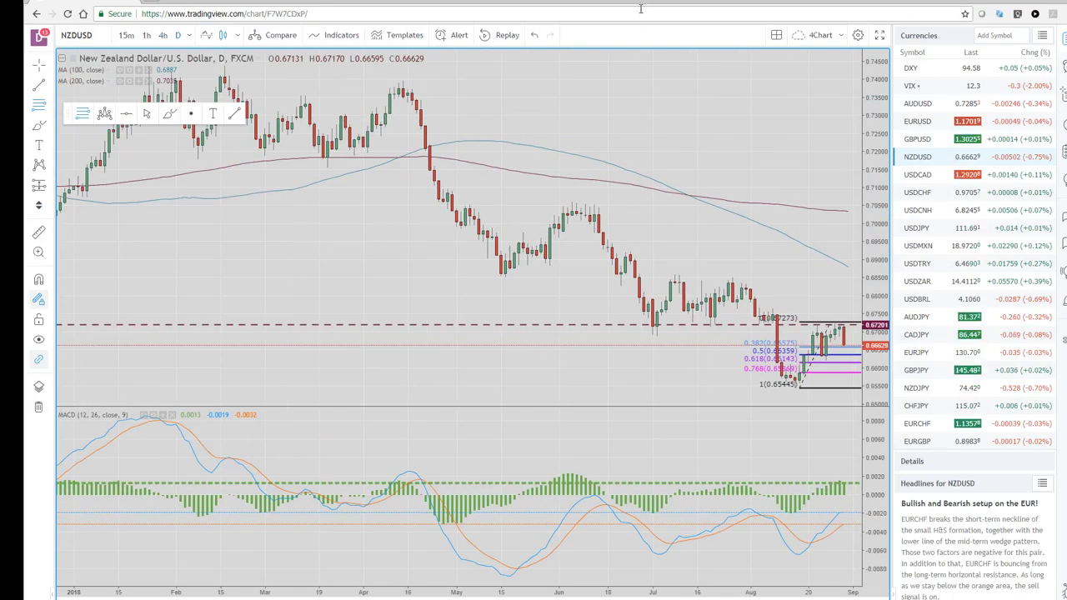
{"action": "scroll", "coordinate": [576, 295], "scroll_direction": "up", "scroll_amount": 2}
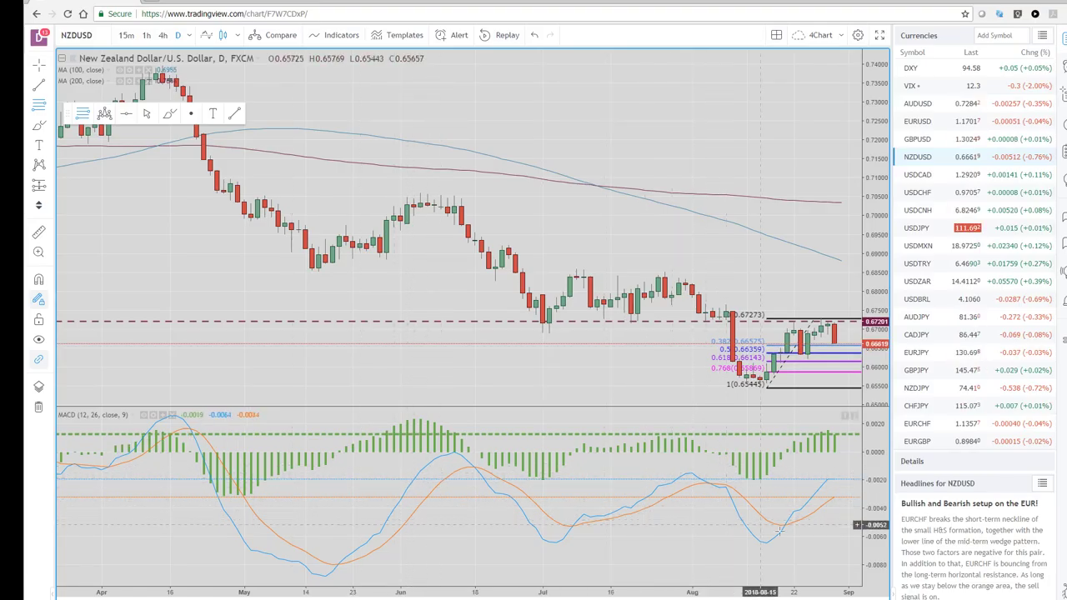
Maximize the NZDUSD 60-minute pane, add a horizontal level at 0.67085, then switch to AUDUSD.
{"action": "key", "text": "alt+Return"}
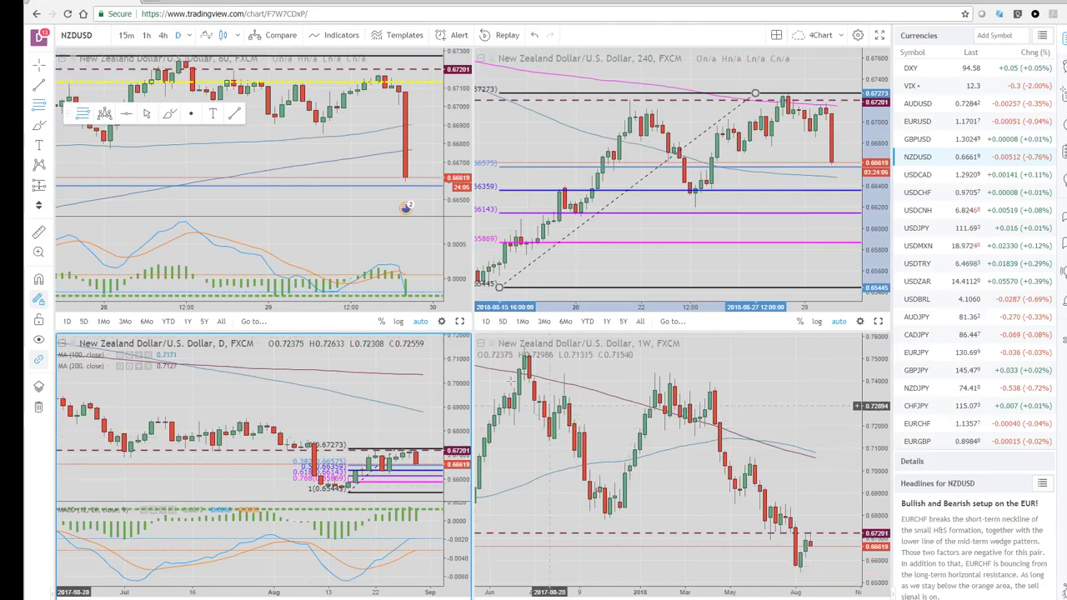
{"action": "left_click", "coordinate": [460, 321]}
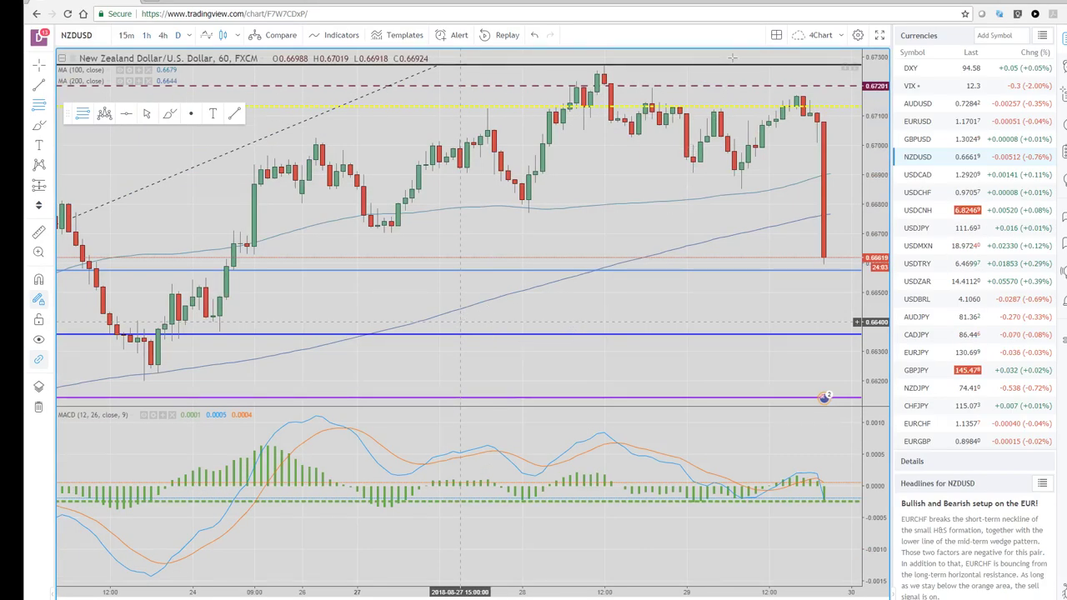
{"action": "scroll", "coordinate": [751, 93], "scroll_direction": "up", "scroll_amount": 1}
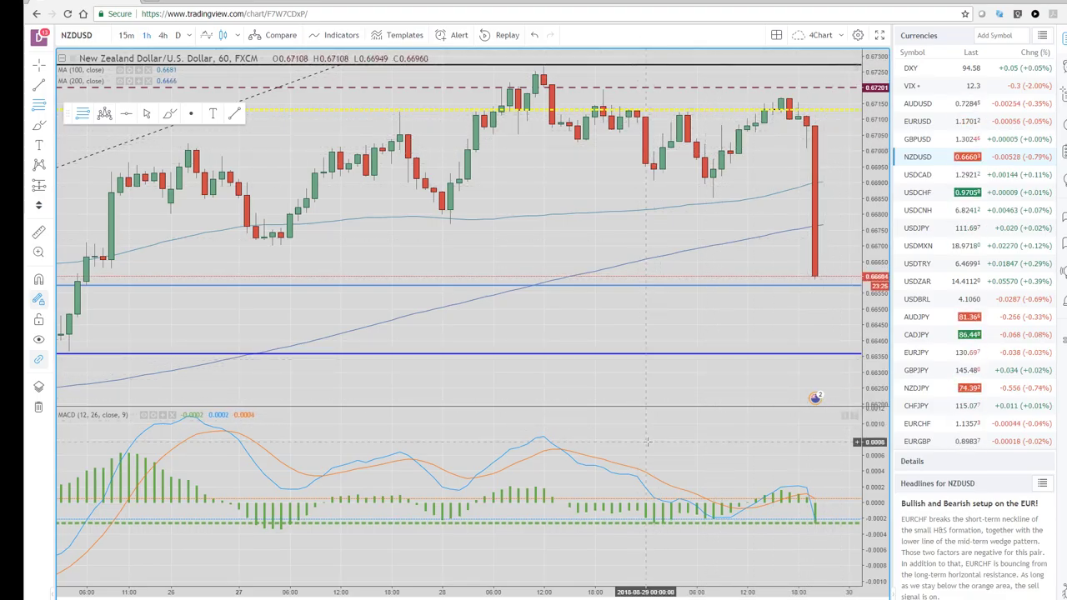
{"action": "scroll", "coordinate": [702, 492], "scroll_direction": "down", "scroll_amount": 2}
{"action": "scroll", "coordinate": [703, 497], "scroll_direction": "down", "scroll_amount": 2}
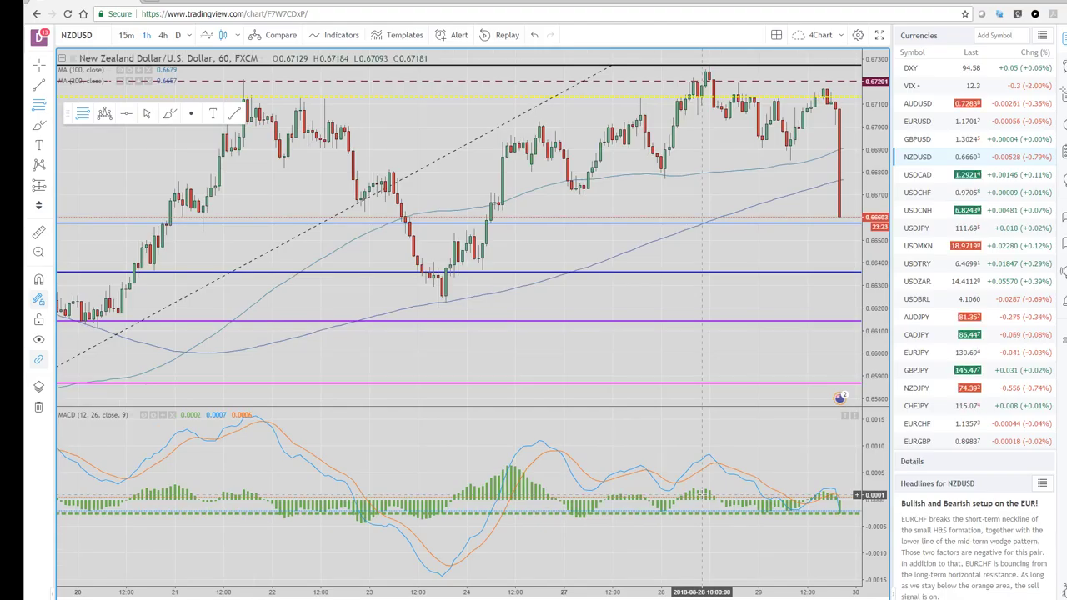
{"action": "scroll", "coordinate": [703, 497], "scroll_direction": "up", "scroll_amount": 2}
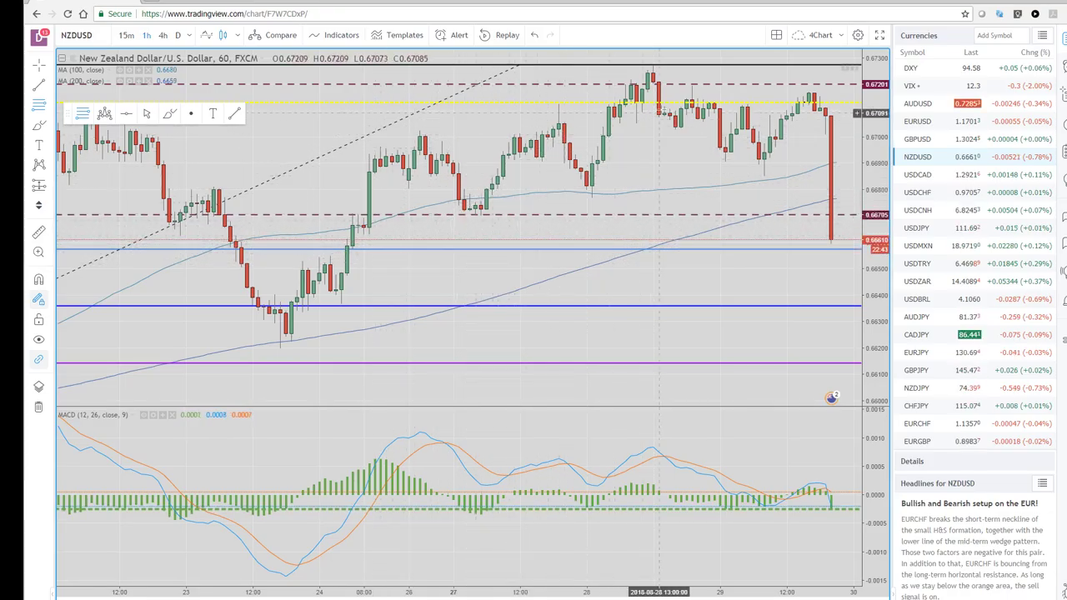
{"action": "left_click", "coordinate": [918, 105]}
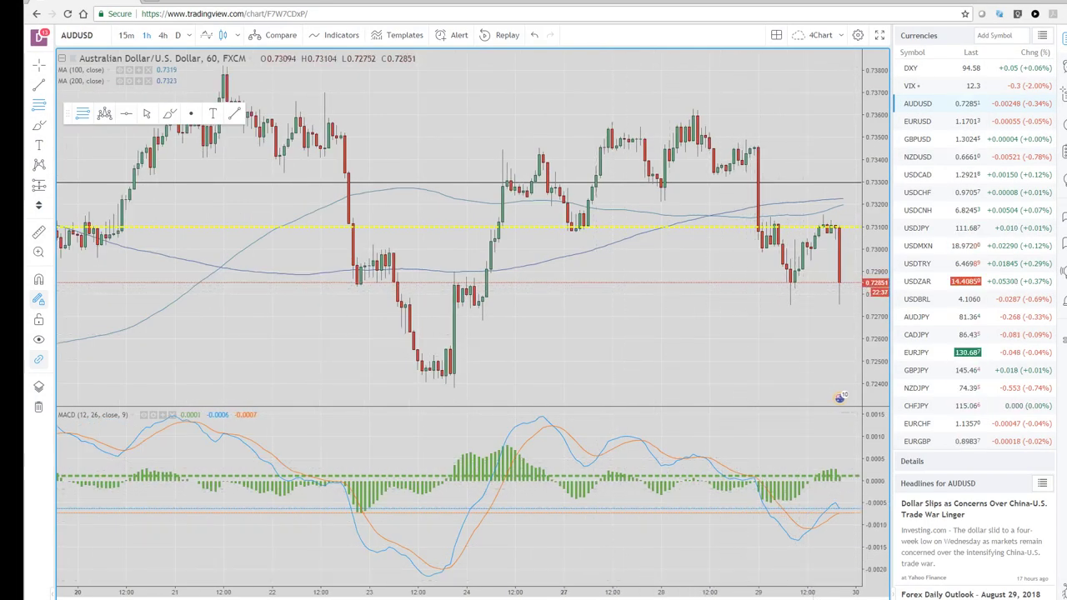
Maximize the AUDUSD daily pane and draw a Fibonacci retracement from 0.72022 to 0.73805.
{"action": "key", "text": "alt+Return"}
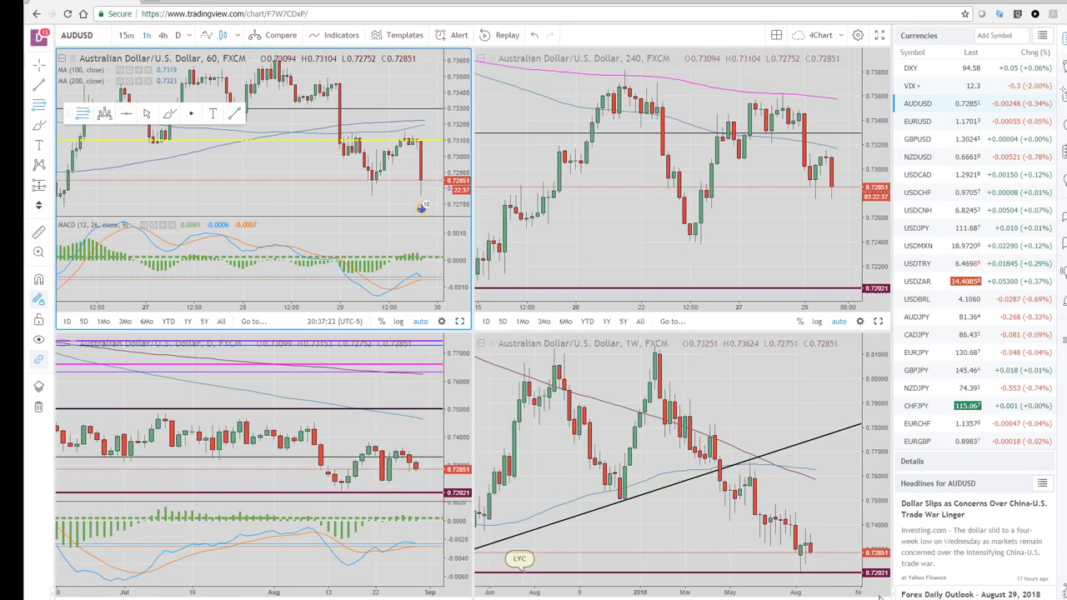
{"action": "left_click", "coordinate": [439, 471]}
{"action": "key", "text": "alt+Return"}
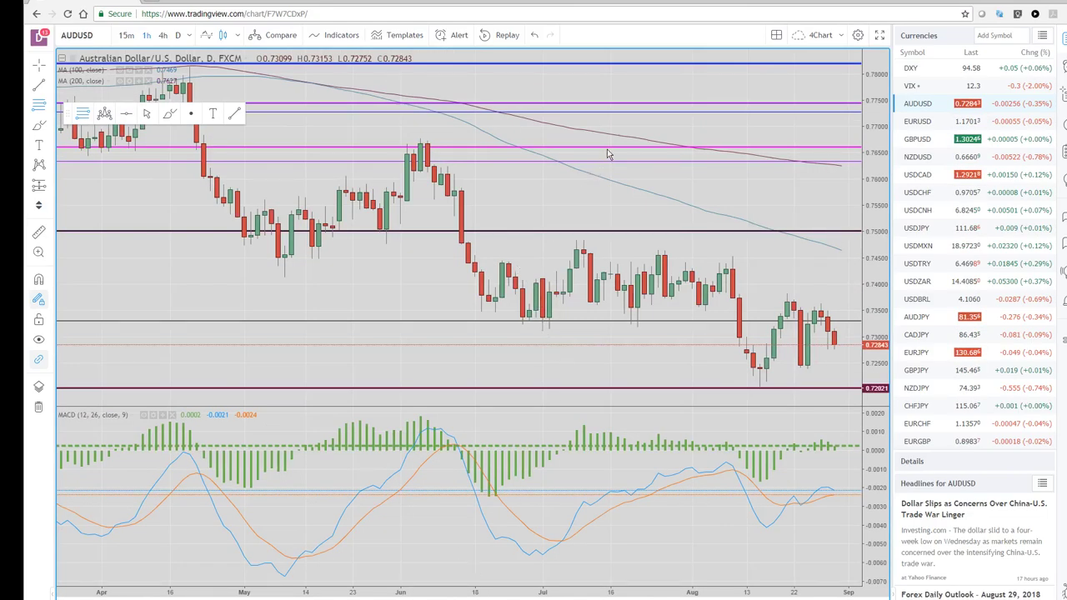
{"action": "scroll", "coordinate": [607, 154], "scroll_direction": "up", "scroll_amount": 2}
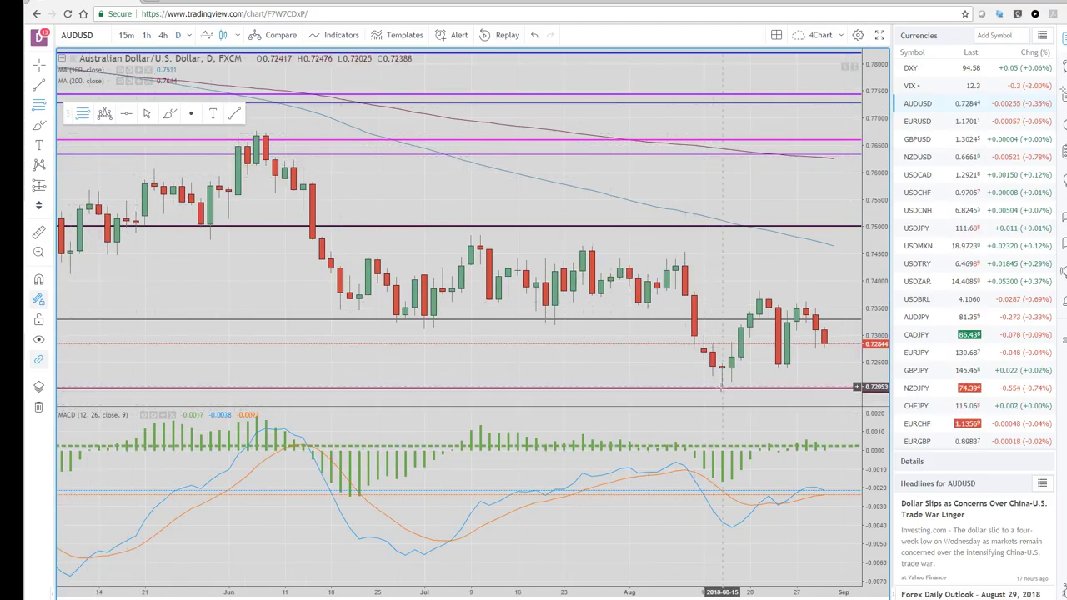
{"action": "left_click_drag", "start_coordinate": [721, 387], "coordinate": [859, 292]}
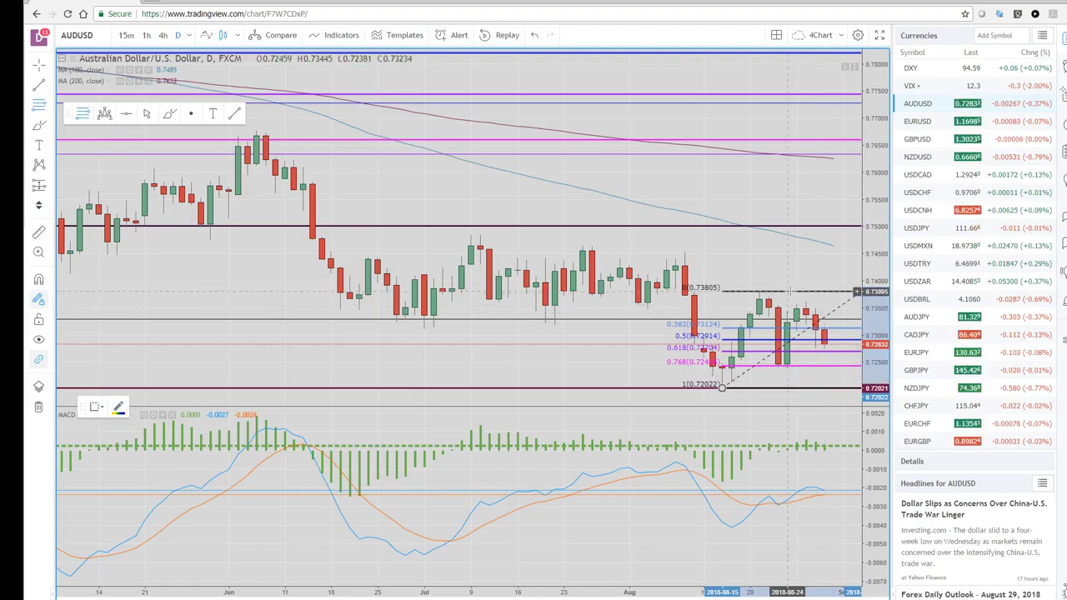
{"action": "left_click", "coordinate": [254, 406]}
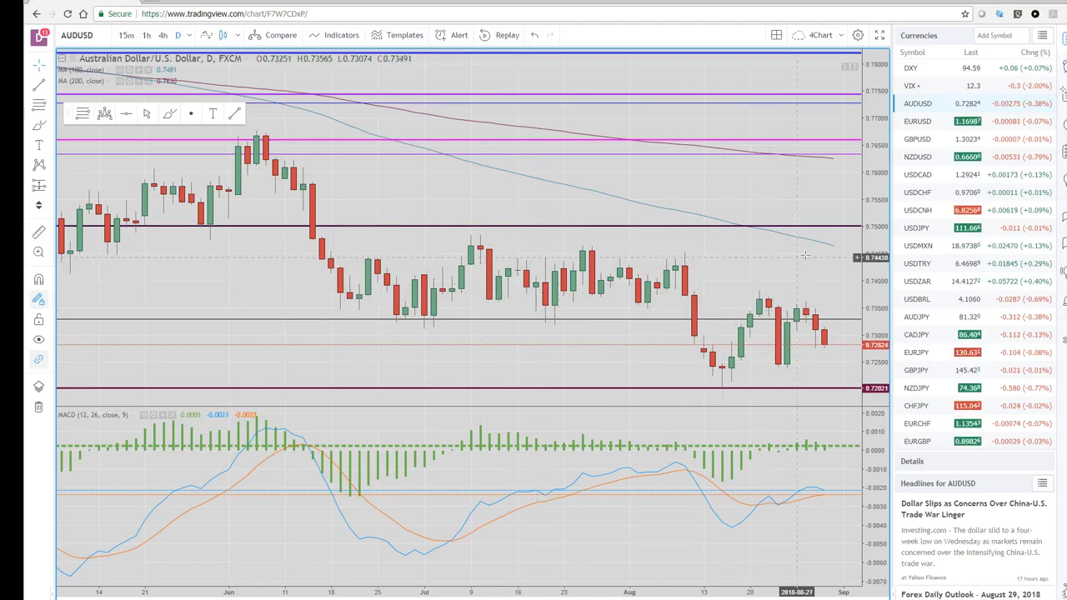
Switch to GBPUSD, zoom out, and show it across the four-timeframe layout.
{"action": "left_click", "coordinate": [919, 139]}
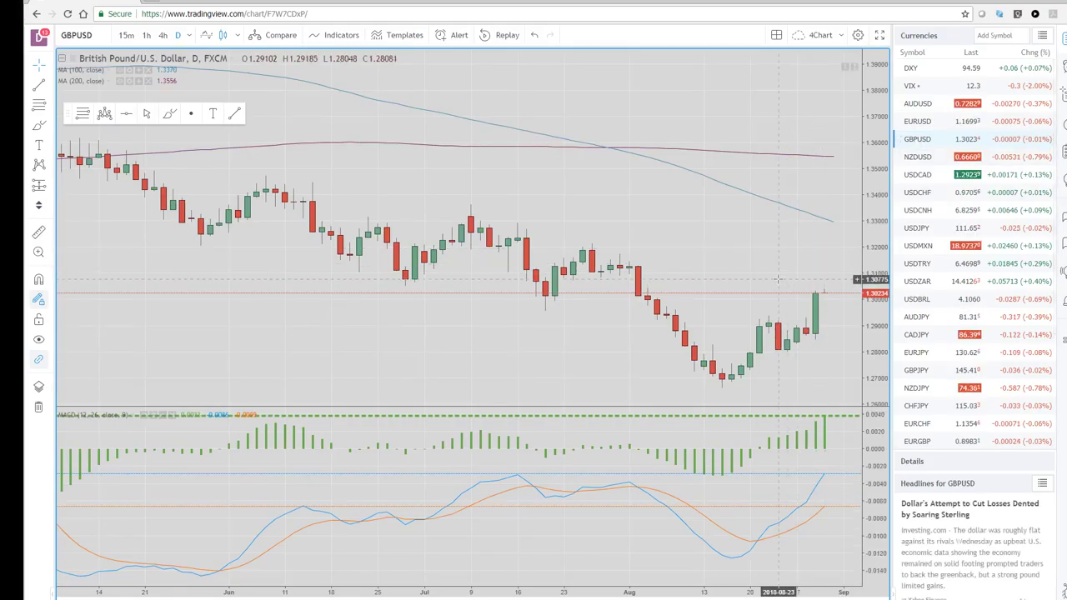
{"action": "scroll", "coordinate": [642, 434], "scroll_direction": "down", "scroll_amount": 3}
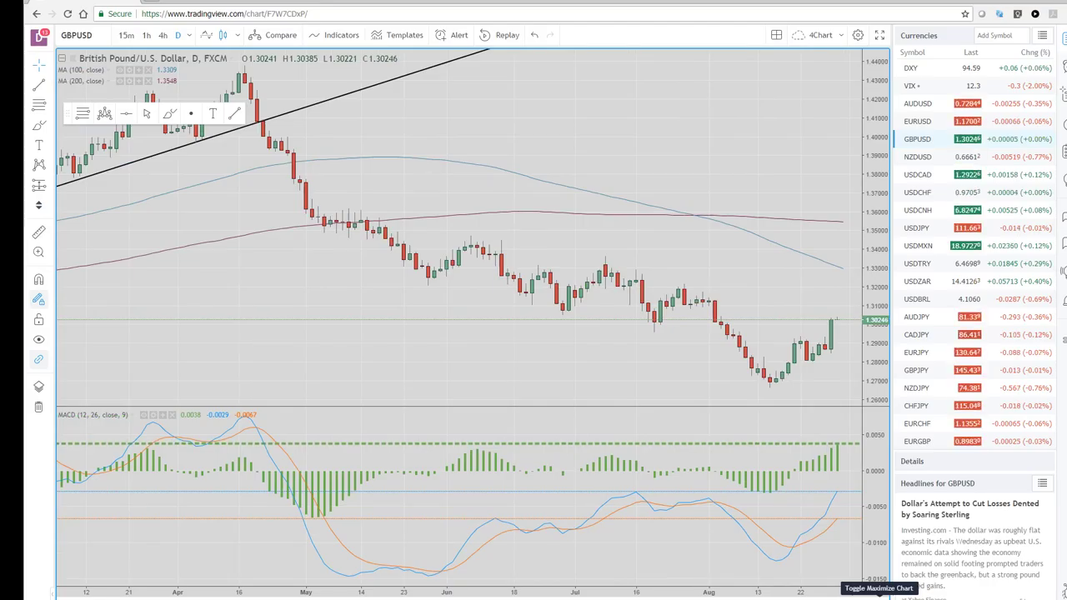
{"action": "left_click", "coordinate": [879, 597]}
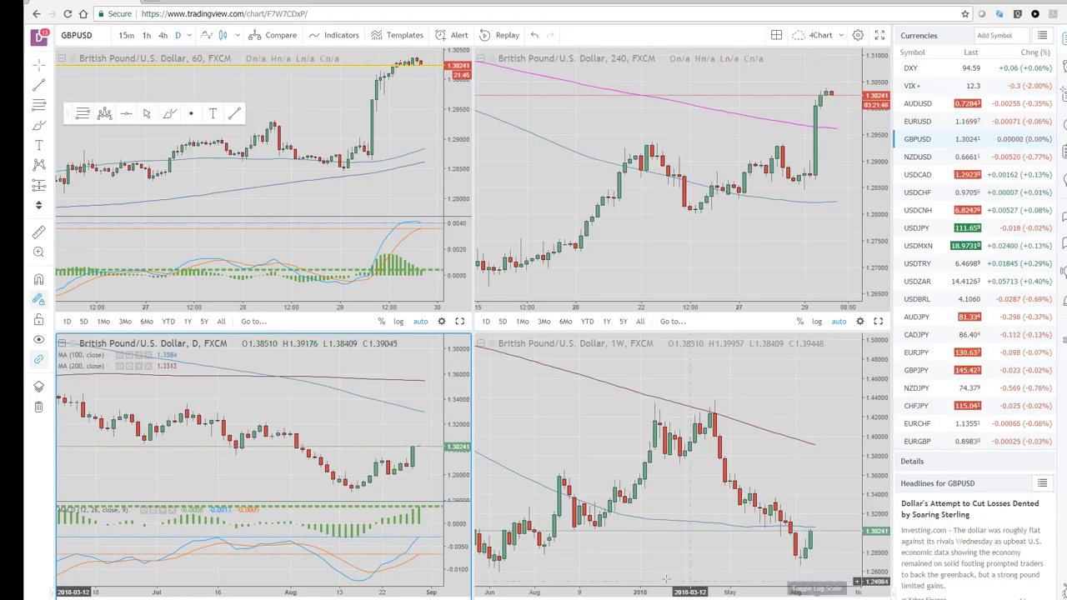
{"action": "left_click", "coordinate": [471, 595]}
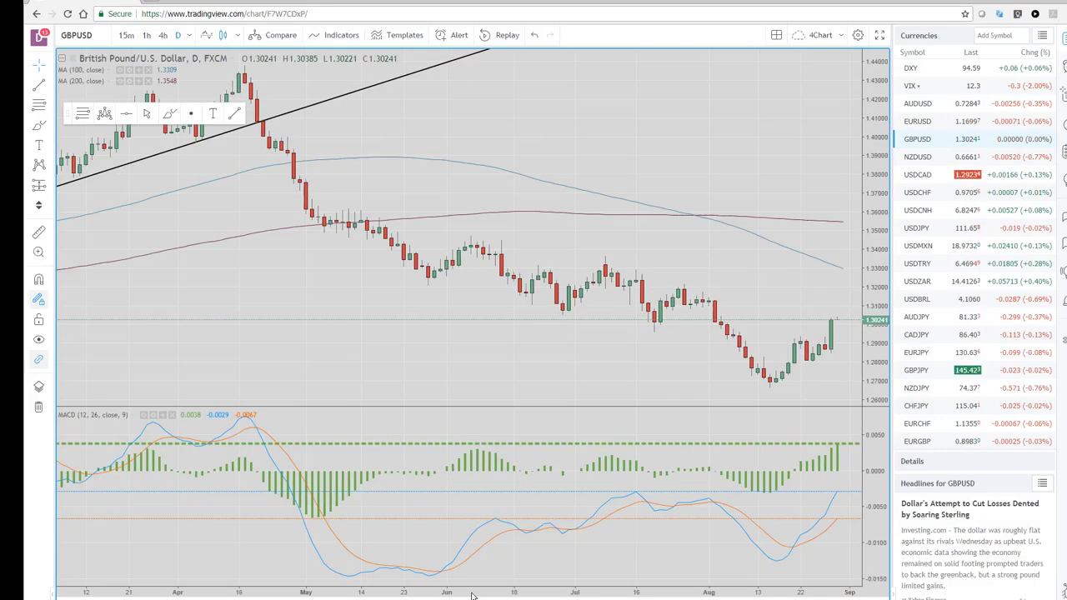